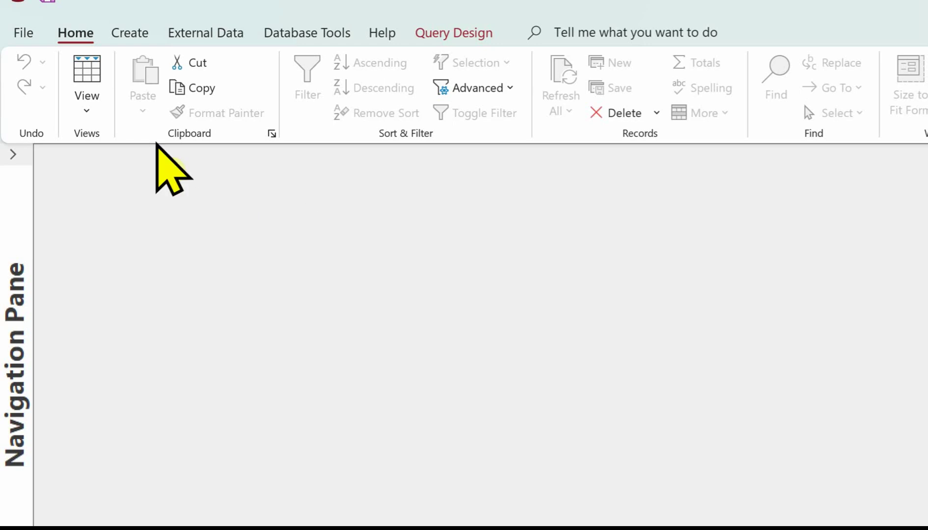
Create a blank Query1 in Design view and drag the splitter up to enlarge the field grid
left_click(126, 32)
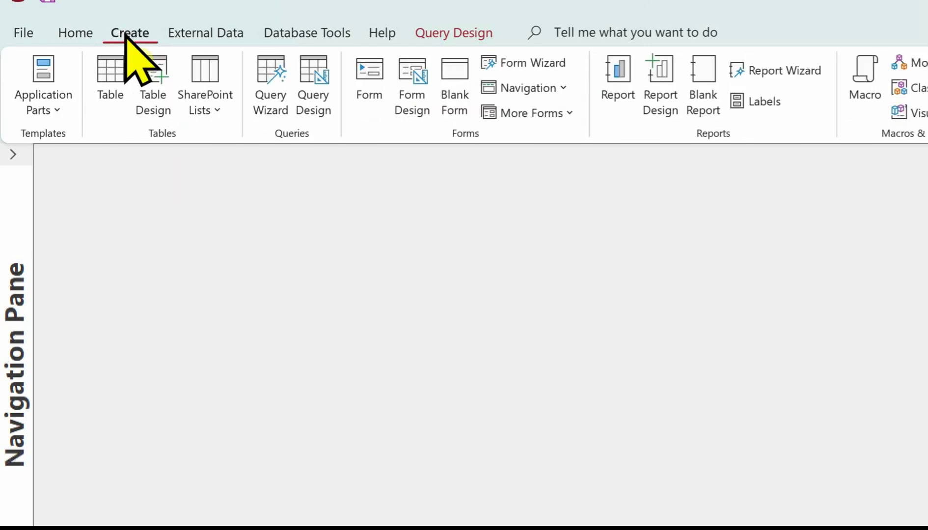
left_click(317, 112)
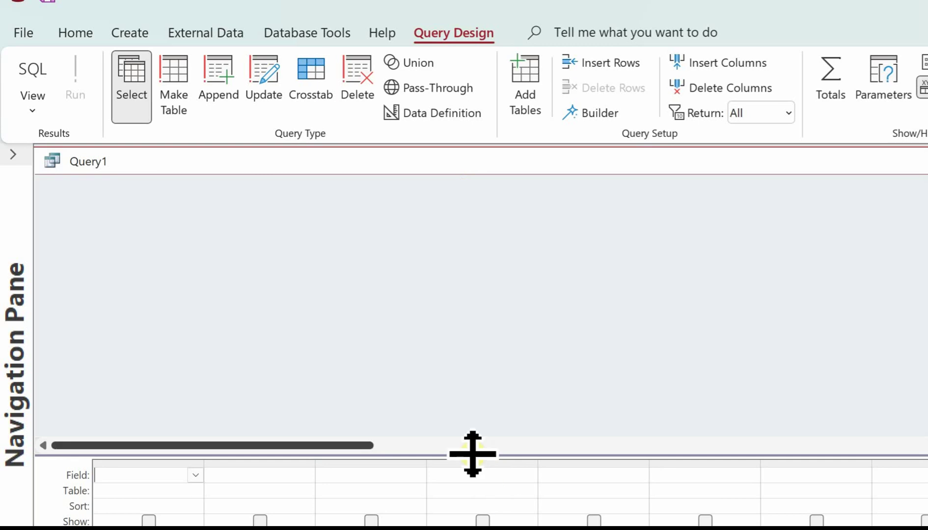
left_click_drag(472, 452, 464, 355)
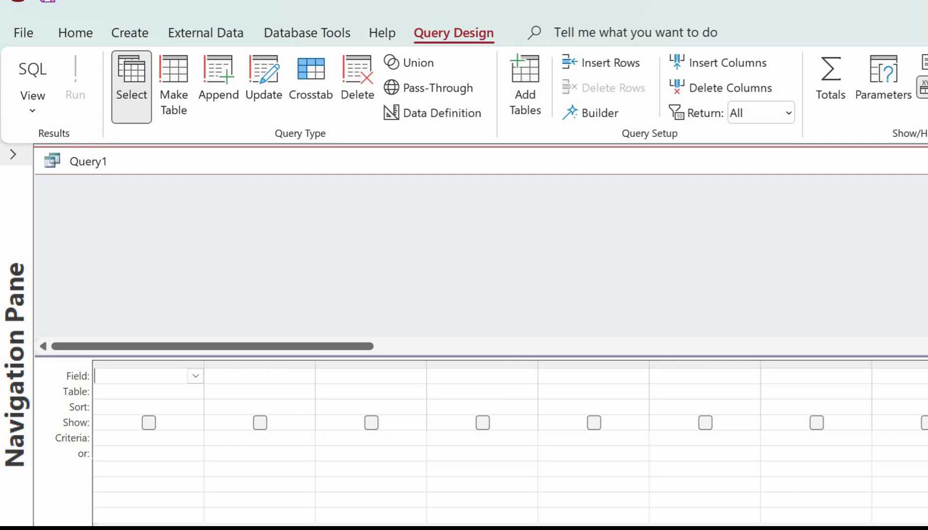
left_click_drag(926, 261, 752, 255)
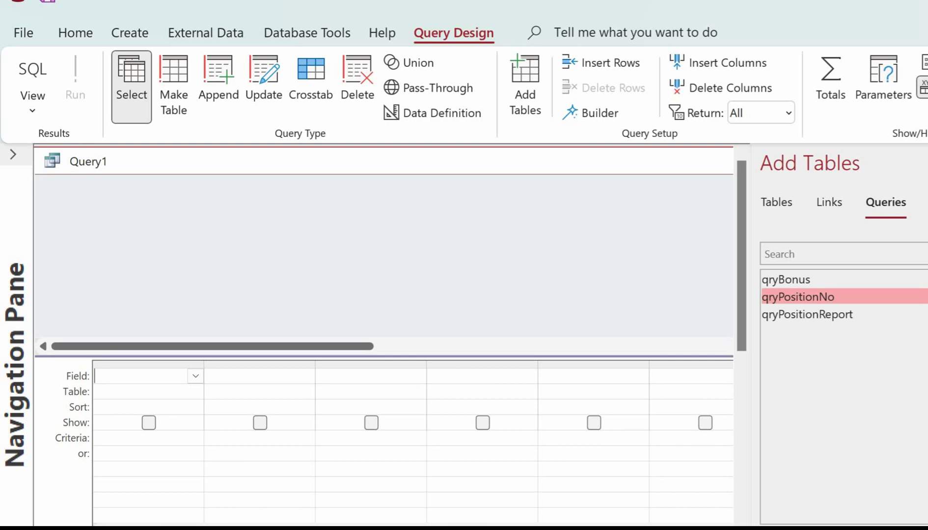
Add tblPosition and tblStaffPosition from the Tables list, then put tblPosition's Position field in column one
left_click(775, 205)
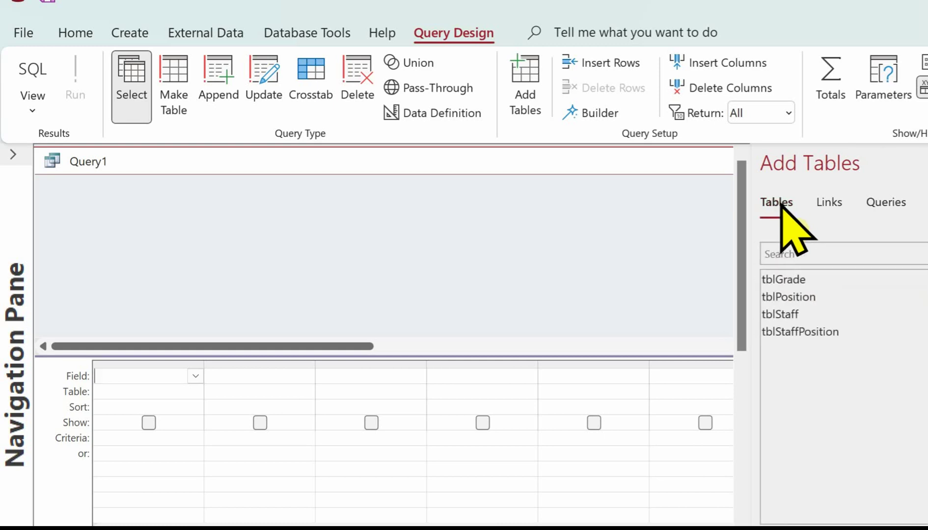
double_click(786, 297)
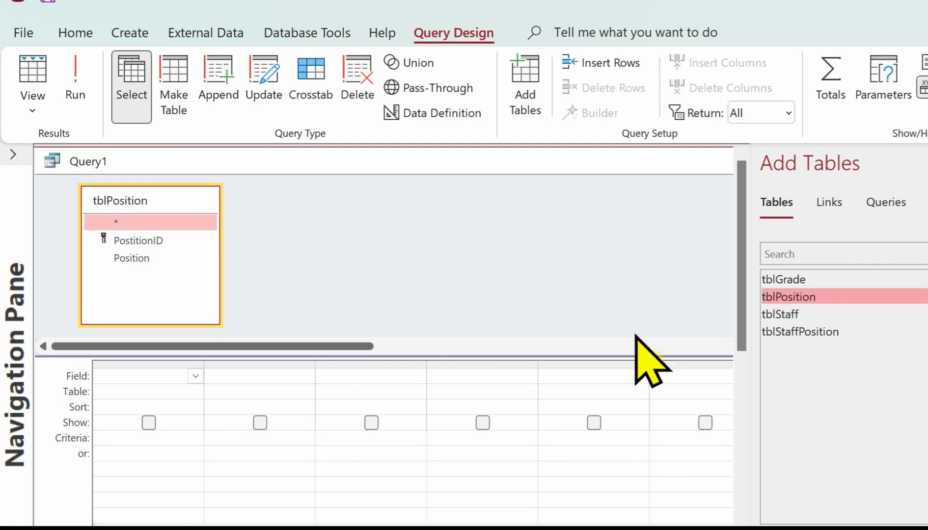
double_click(803, 333)
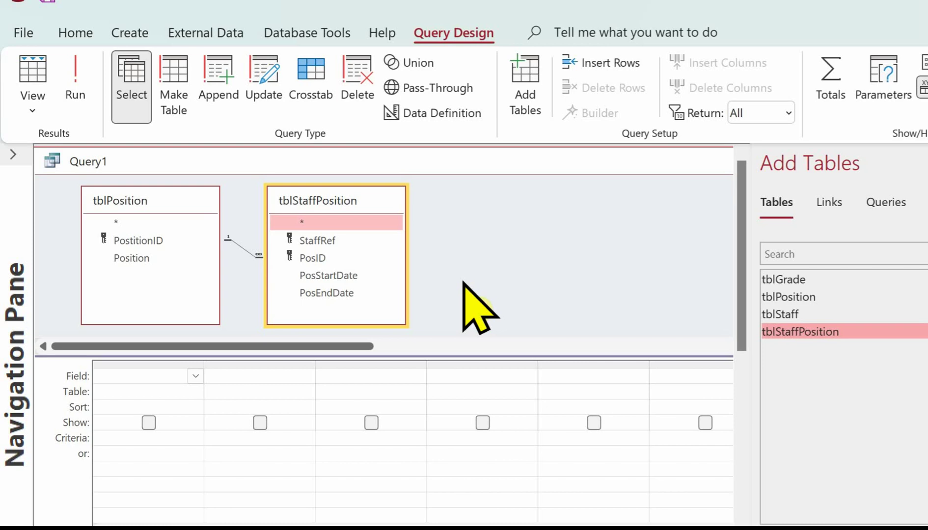
double_click(133, 258)
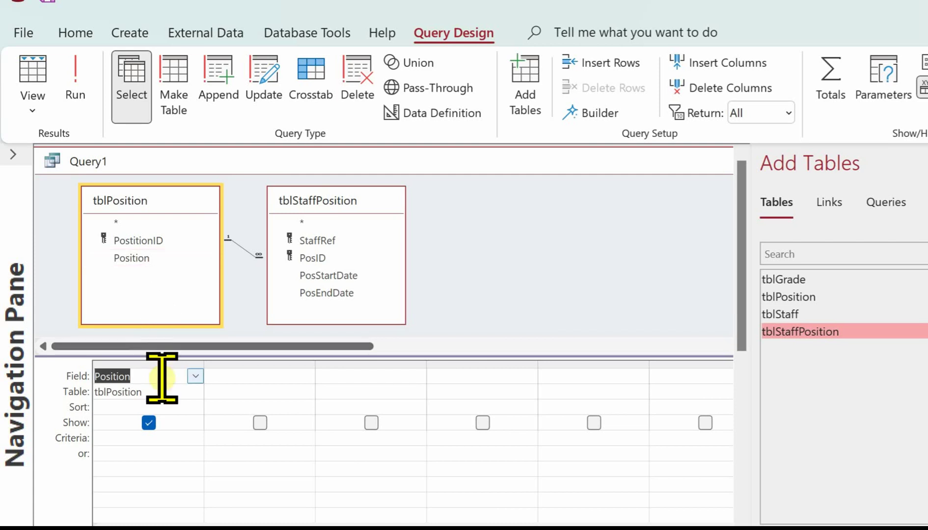
Sort Position Ascending and add tblStaffPosition's StaffRef as the second grid column
left_click(141, 407)
double_click(141, 407)
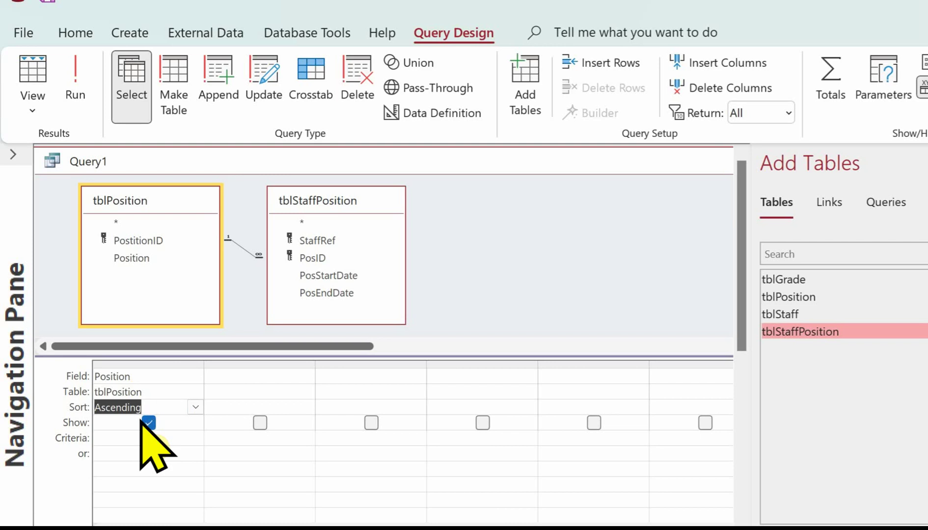
double_click(325, 240)
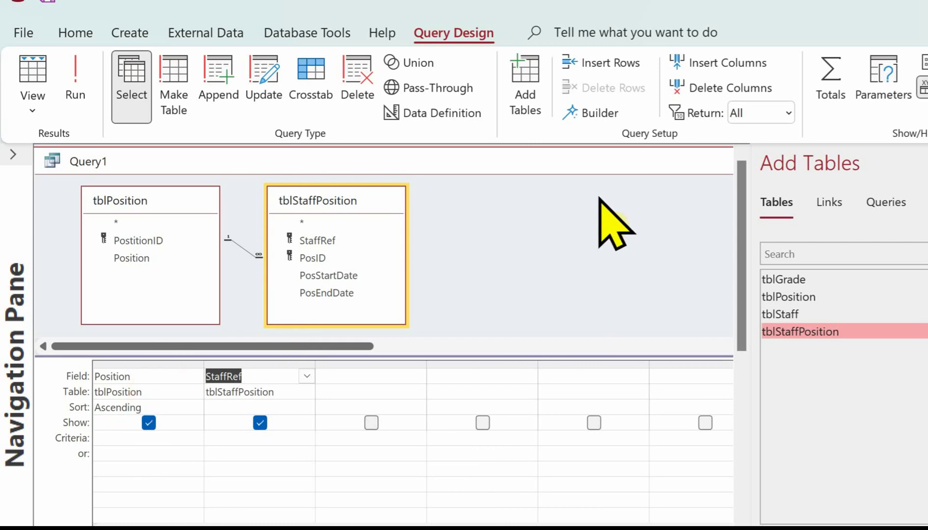
Turn on Totals so Position is Group By, and set StaffRef's Total to Count
left_click(837, 79)
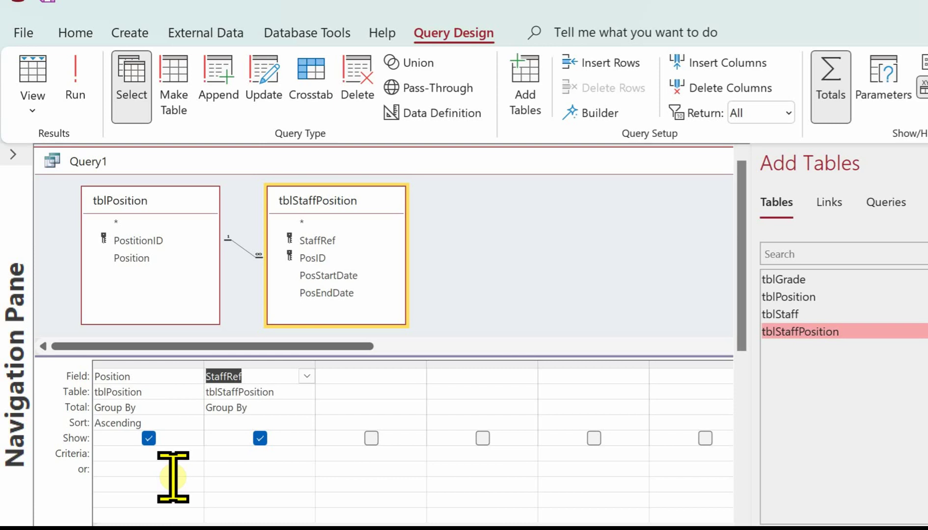
left_click(255, 408)
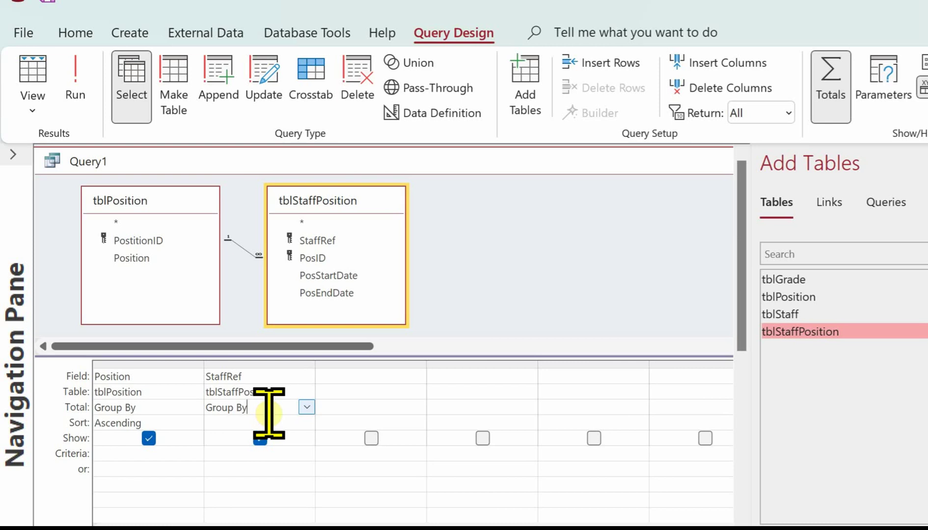
left_click(306, 407)
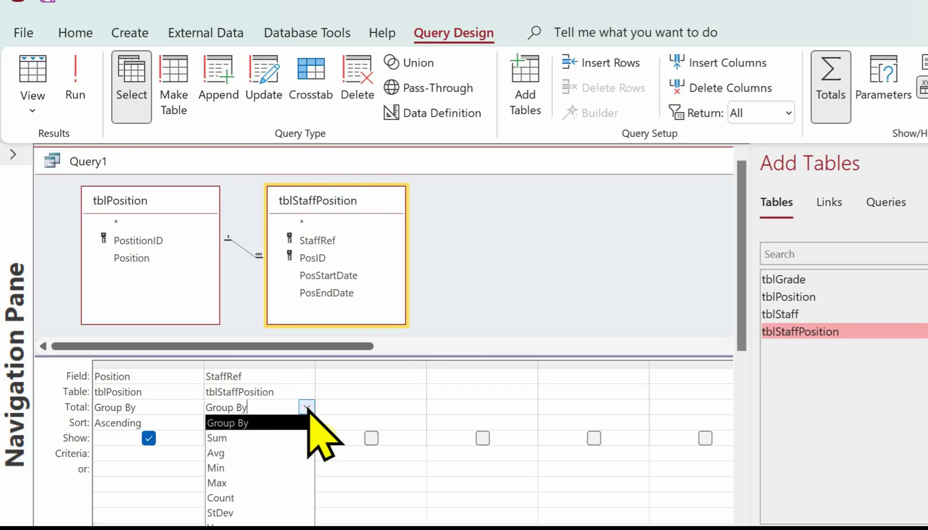
left_click(243, 498)
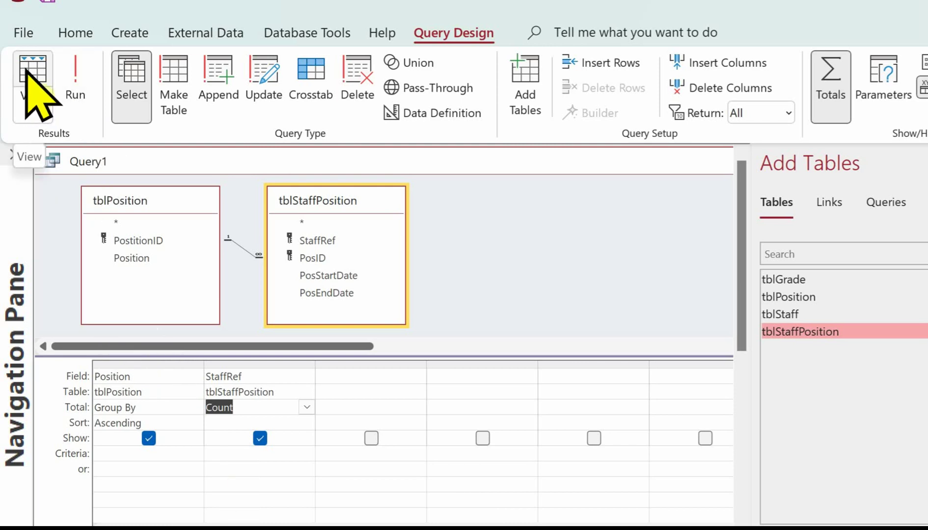
left_click(26, 71)
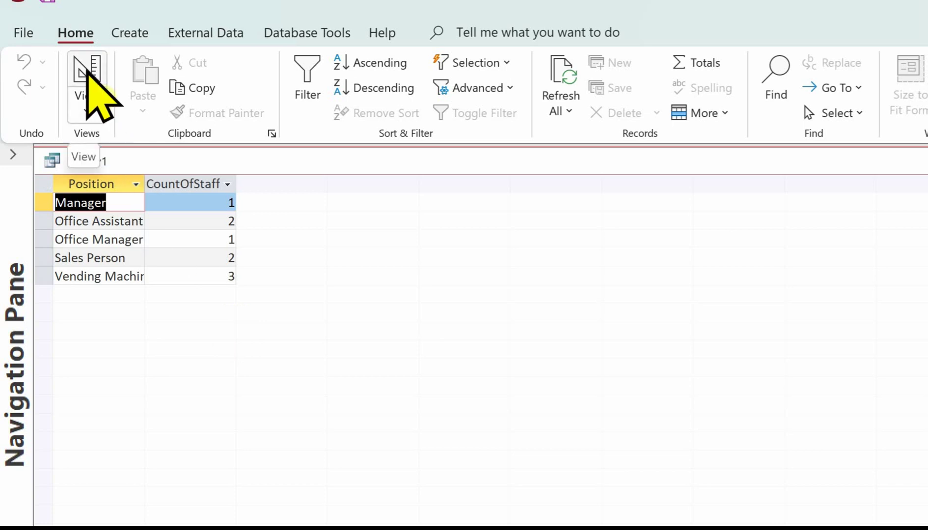
left_click(88, 74)
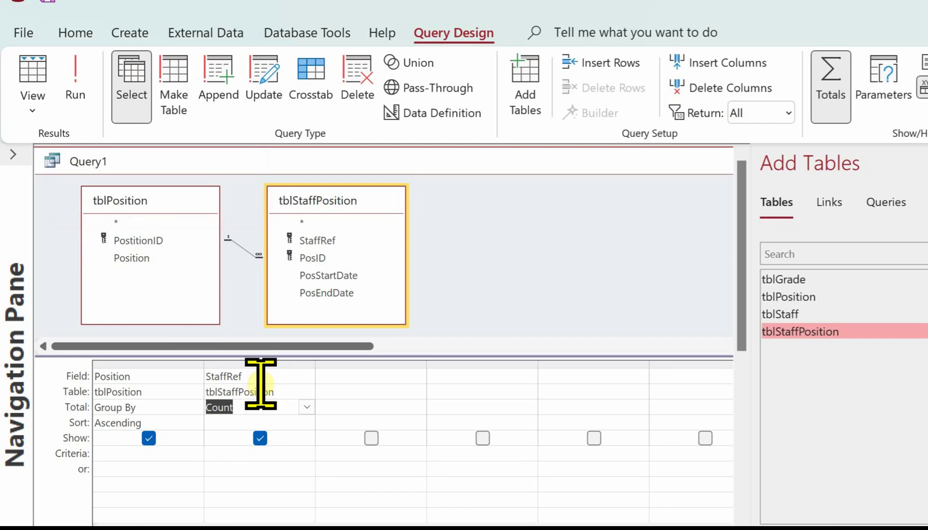
Enter >1 as the StaffRef count criterion and run the query to see three positions
left_click(242, 453)
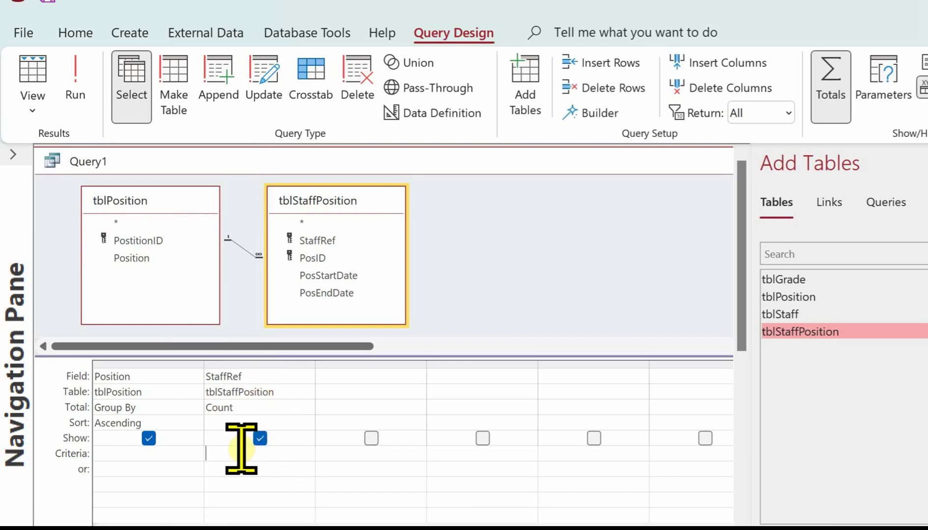
type(">1")
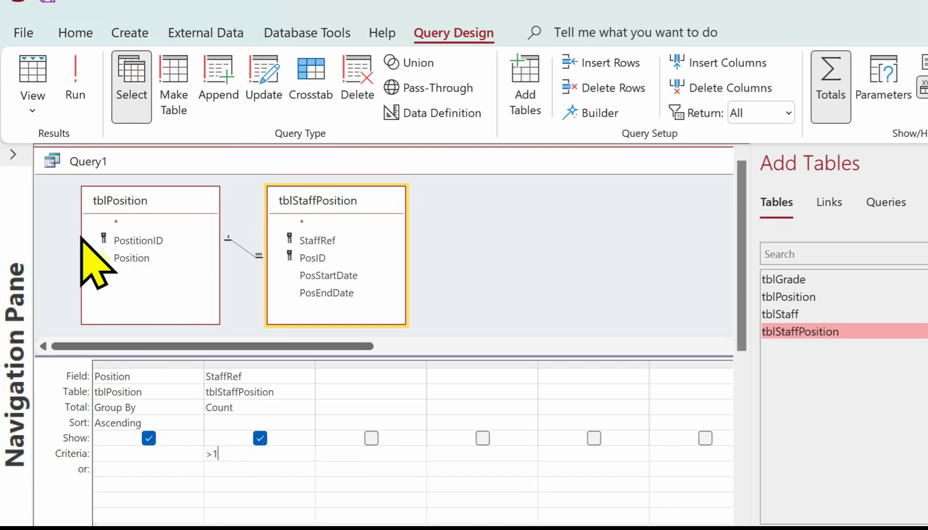
left_click(75, 83)
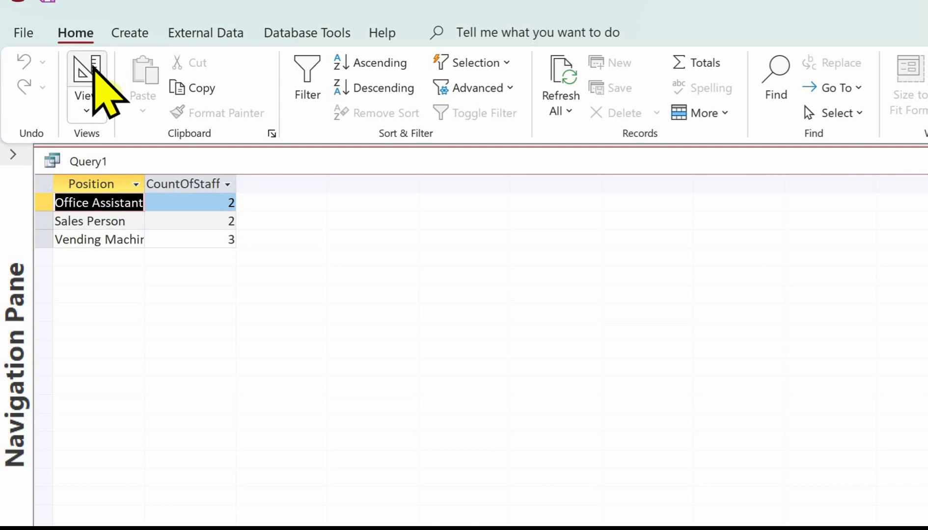
Switch Query1 from Datasheet back to Design view with the StaffRef >1 criterion intact
left_click(93, 68)
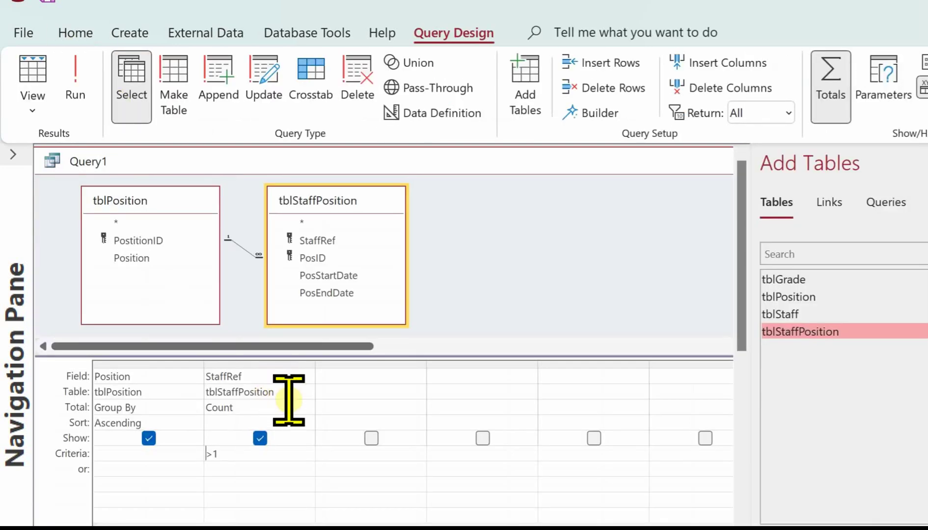
left_click(206, 454)
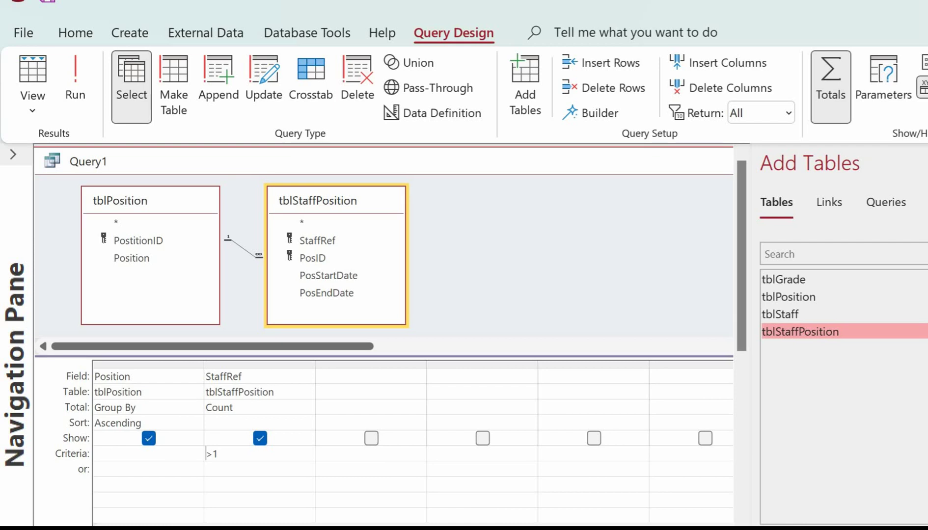
Add PosEndDate from tblStaffPosition as a third column with the criterion Is Null
double_click(332, 292)
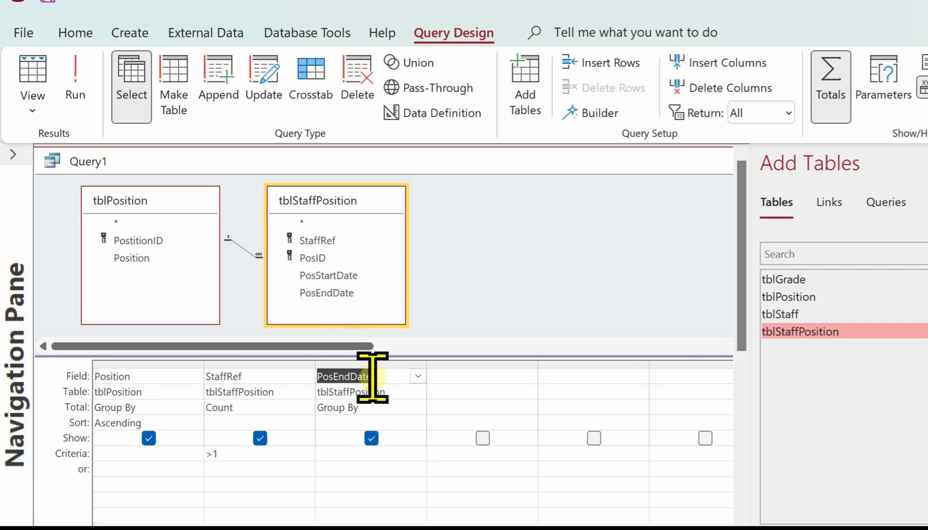
left_click(328, 454)
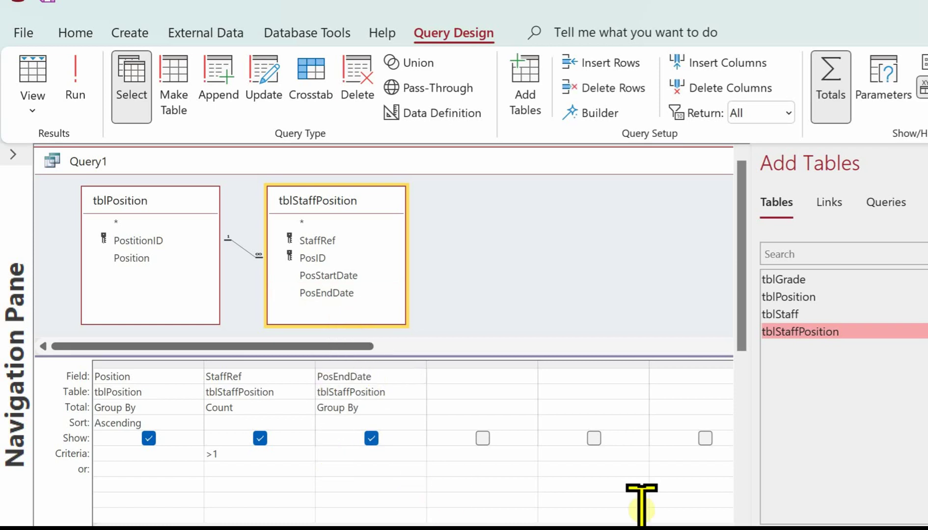
type("is nu")
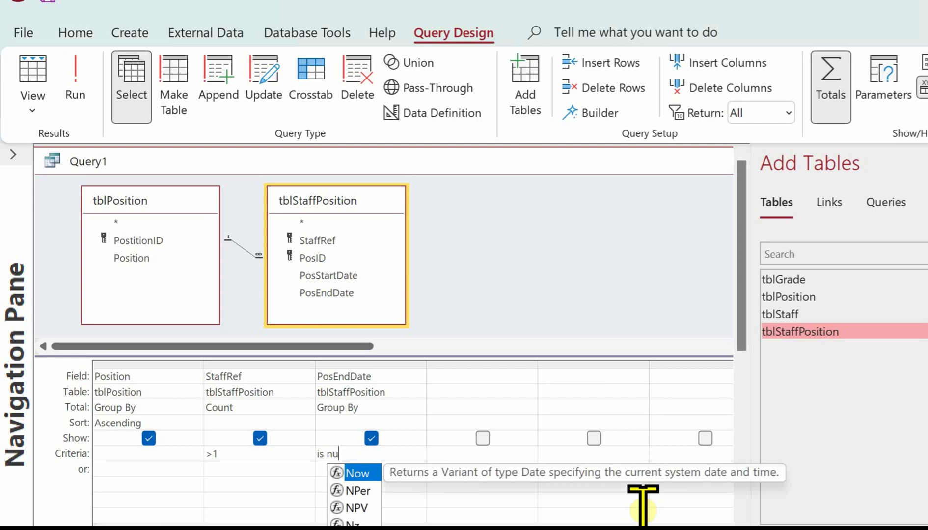
type("ll")
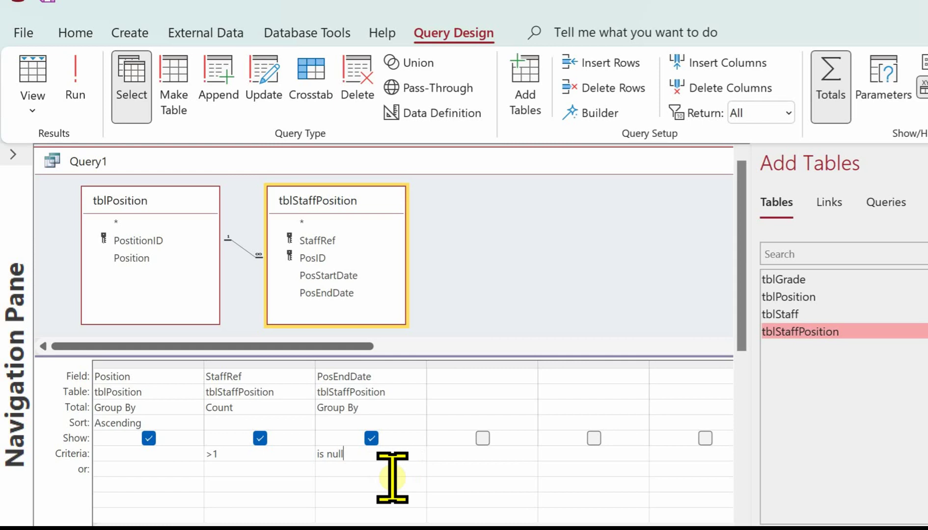
left_click(376, 470)
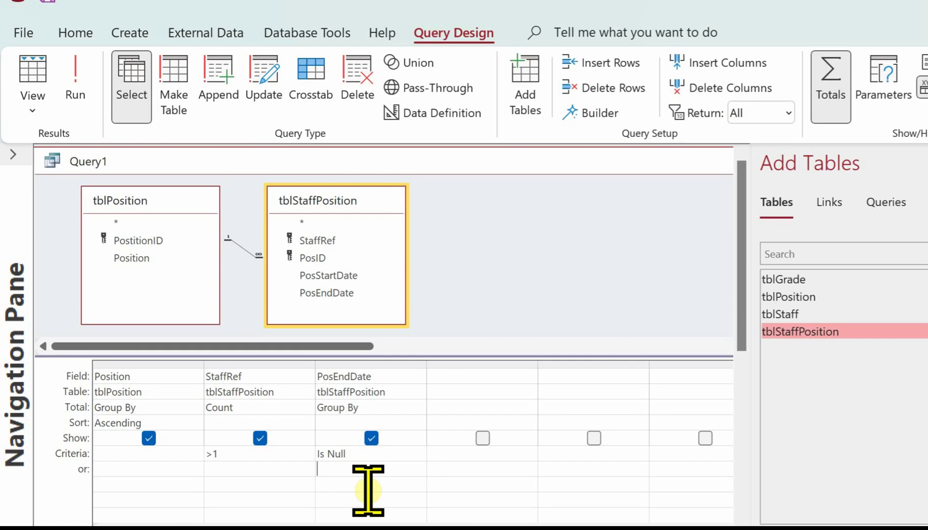
Run the query, widen the Position column, and untick Show under PosEndDate
left_click(42, 68)
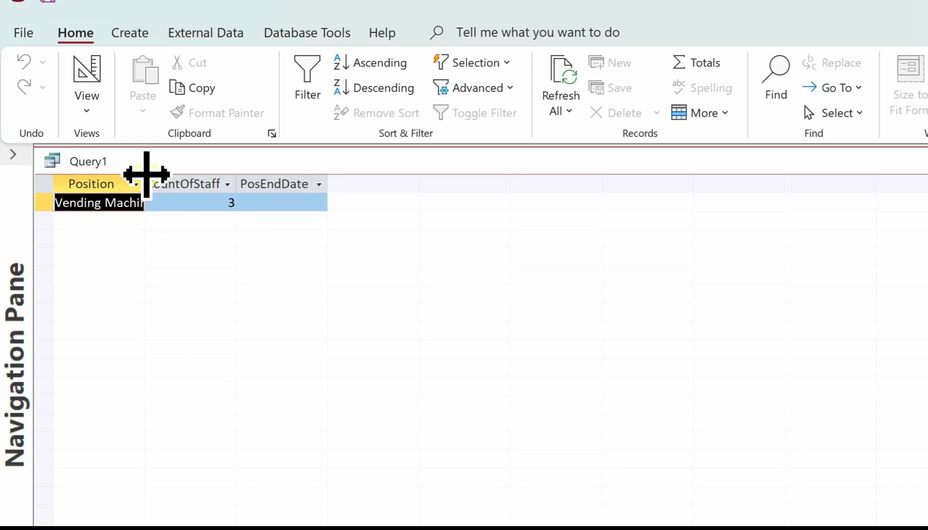
left_click_drag(147, 174, 247, 182)
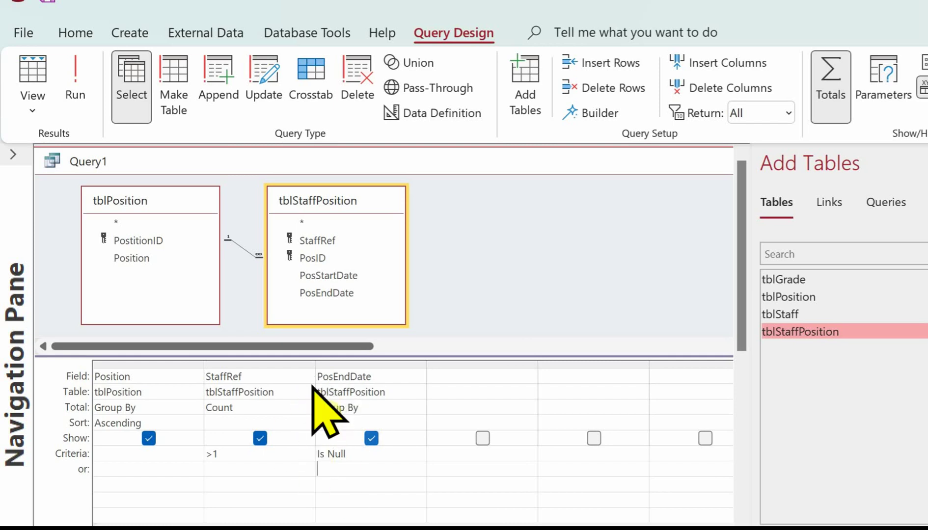
left_click(371, 438)
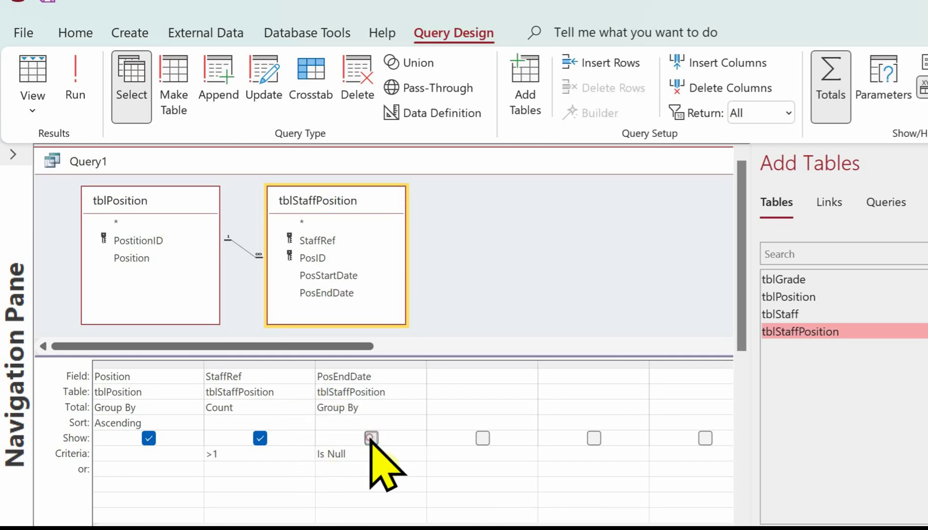
Toggle between Design and Datasheet views, ending on the single Vending Machine Operator row with count 3
left_click(32, 76)
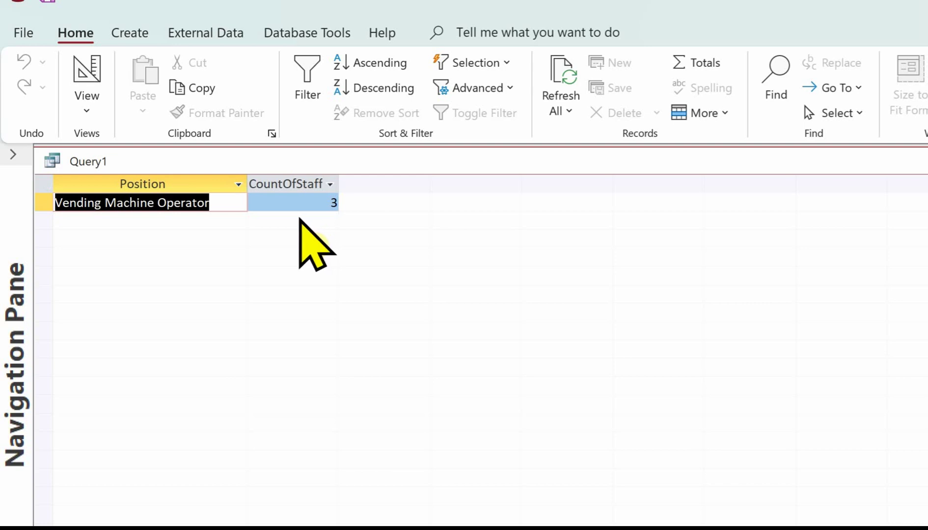
left_click(87, 79)
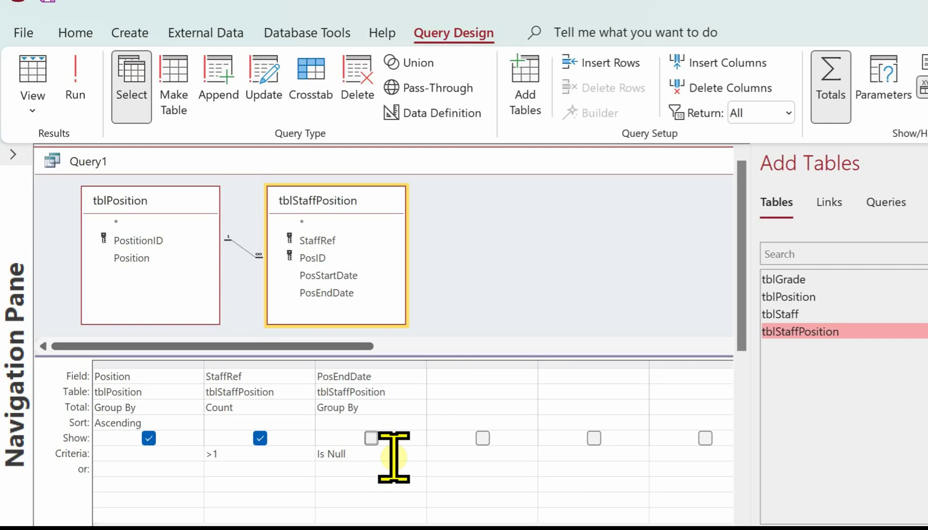
left_click(33, 78)
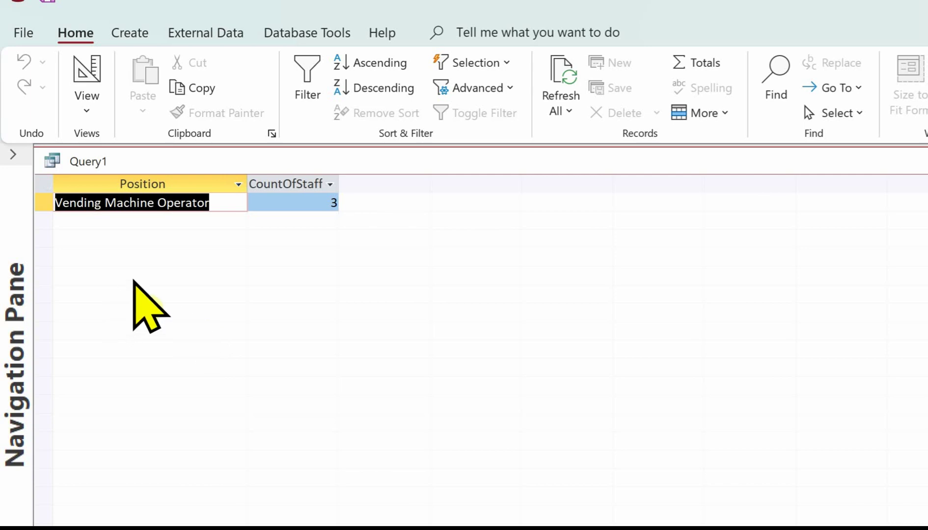
Save Query1 from its tab menu with the name qryNoPosition
right_click(132, 160)
left_click(168, 172)
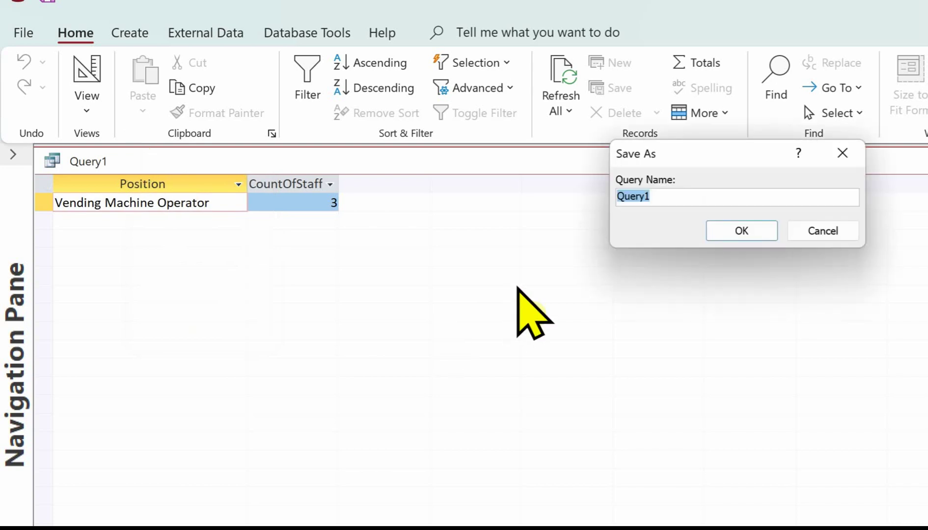
key("BackSpace")
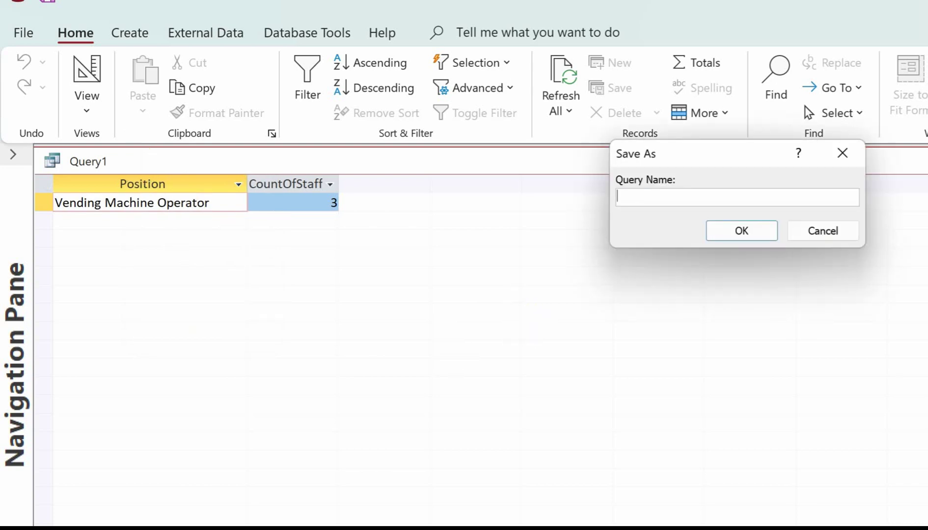
type("qryNoPosotion")
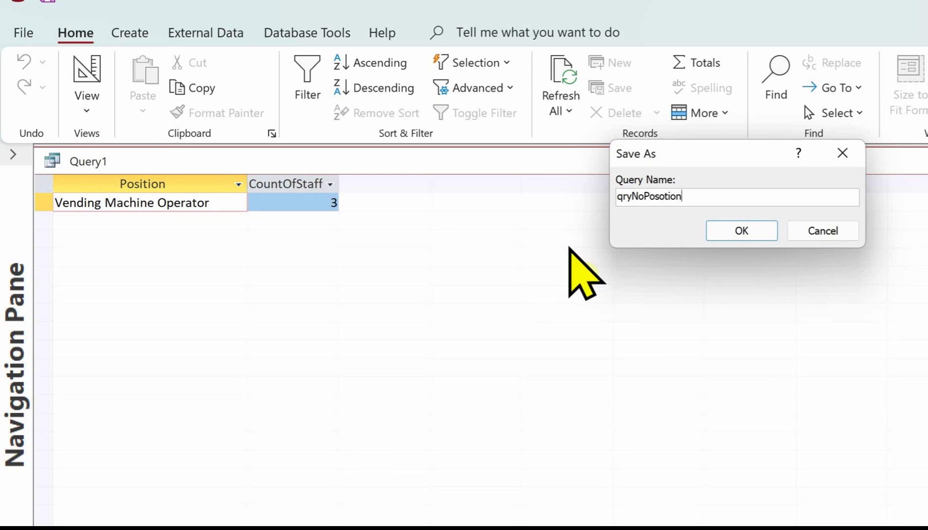
key("BackSpace")
key("BackSpace")
key("BackSpace")
key("BackSpace")
key("BackSpace")
type("ition")
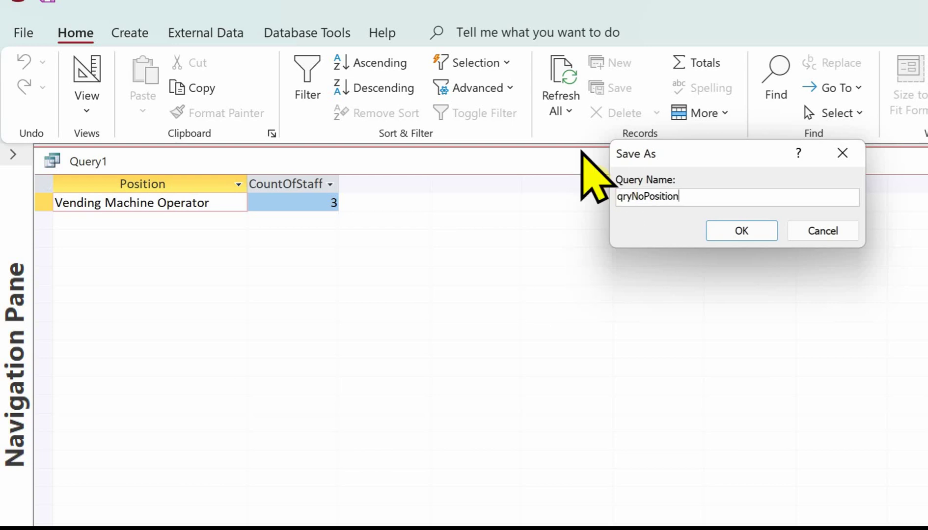
left_click(741, 231)
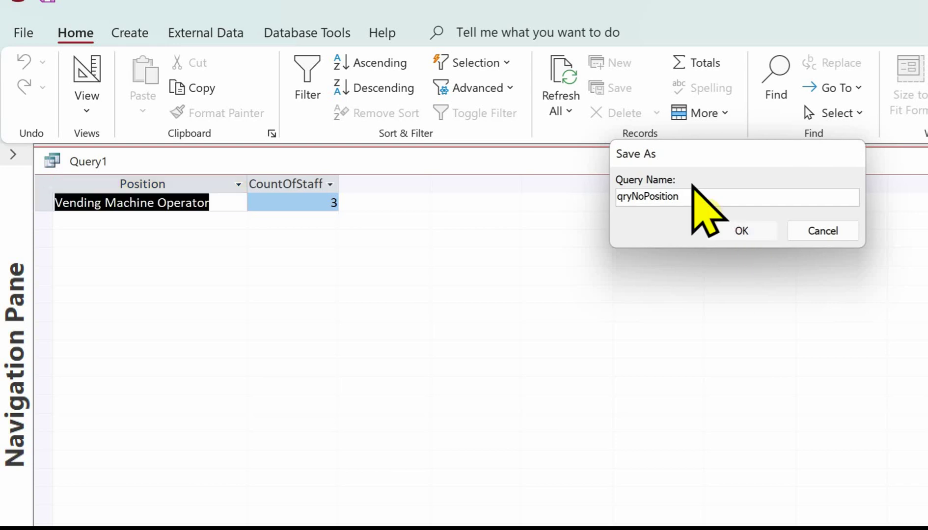